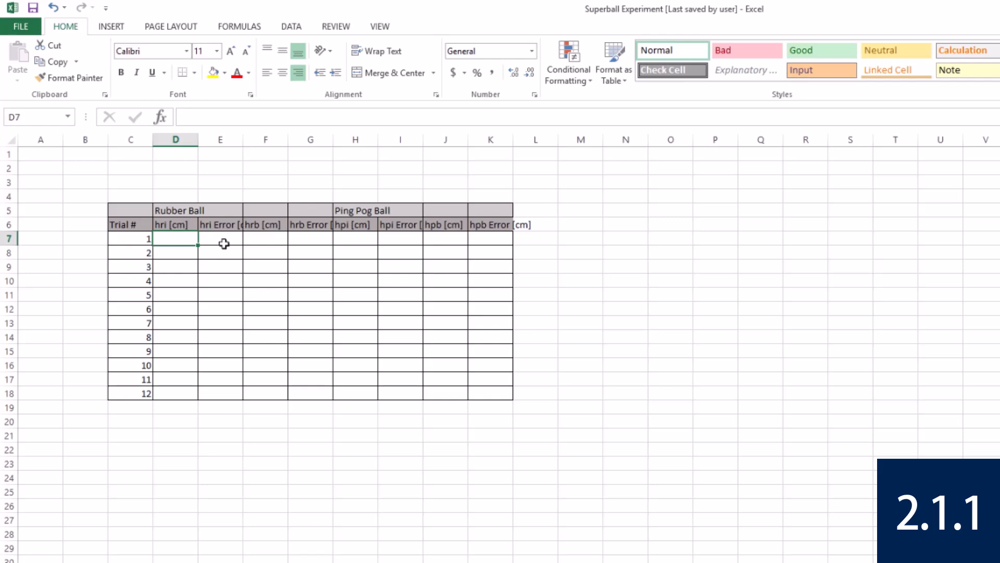
Enter the rubber ball's hri heights for trials 1 to 12, from 20 to 130 in increments of 10.
{"action": "type", "text": "20"}
{"action": "key", "text": "Return"}
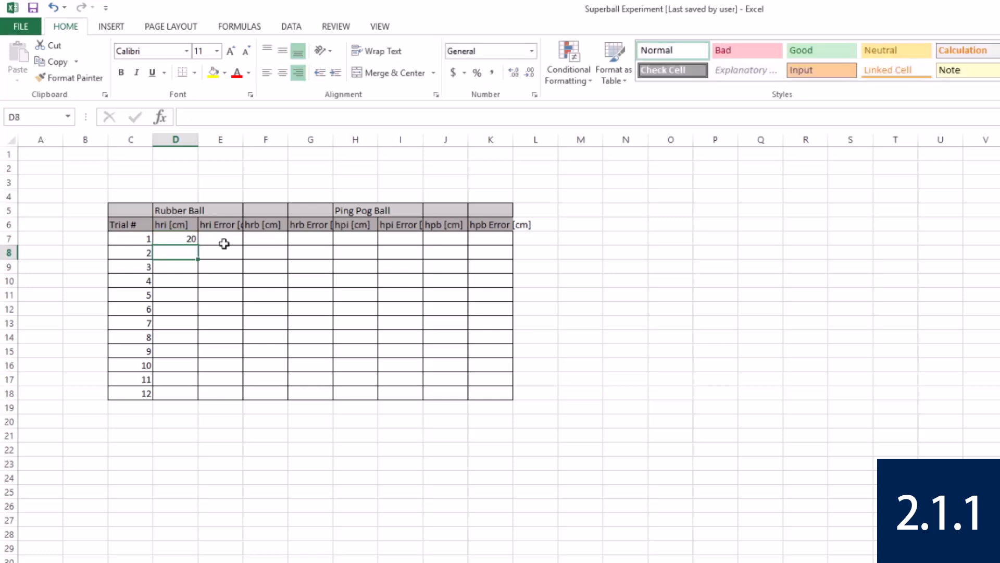
{"action": "type", "text": "30"}
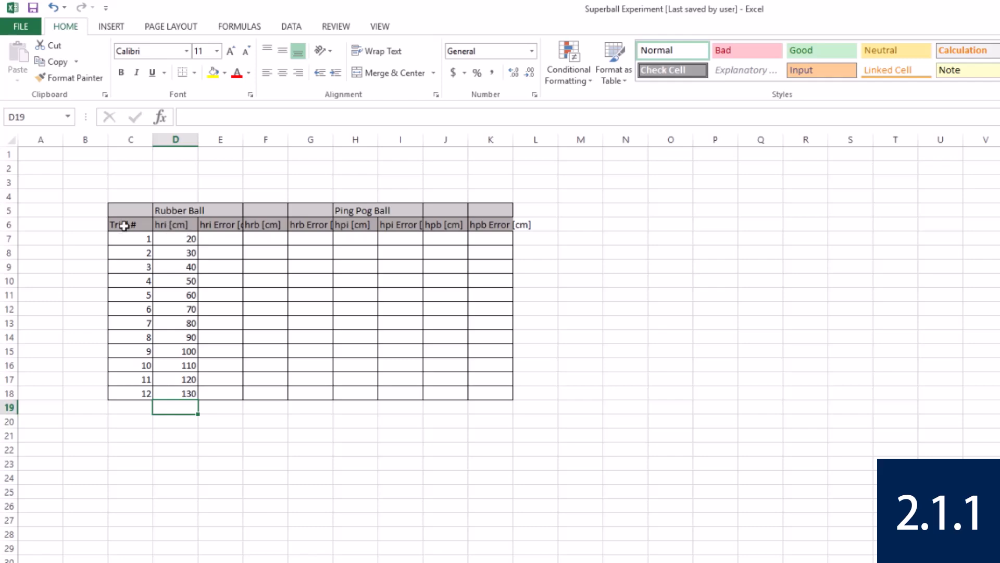
Left-align the trial numbers 1 to 12 in cells C7:C18.
{"action": "left_click_drag", "start_coordinate": [127, 239], "coordinate": [127, 393]}
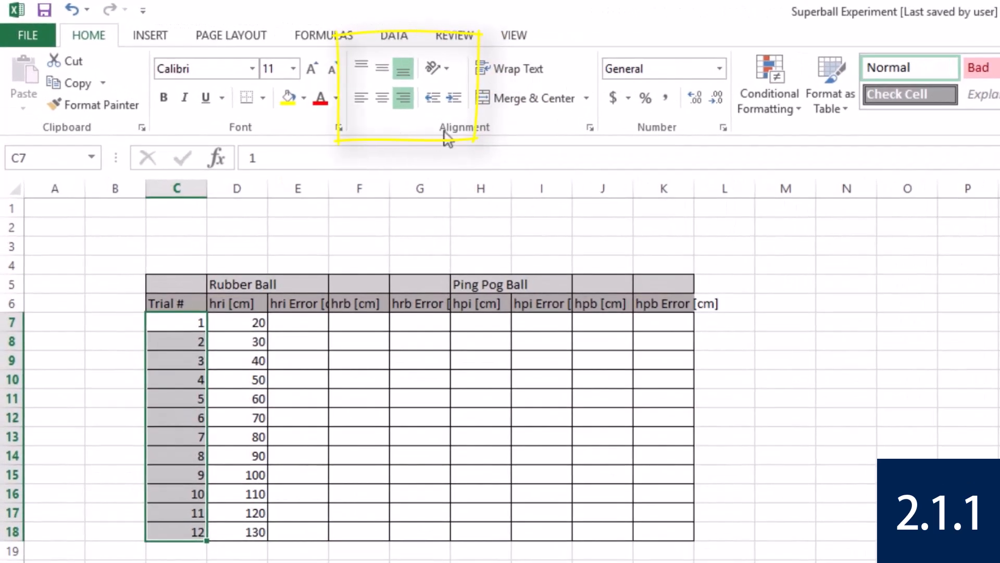
{"action": "left_click", "coordinate": [362, 97]}
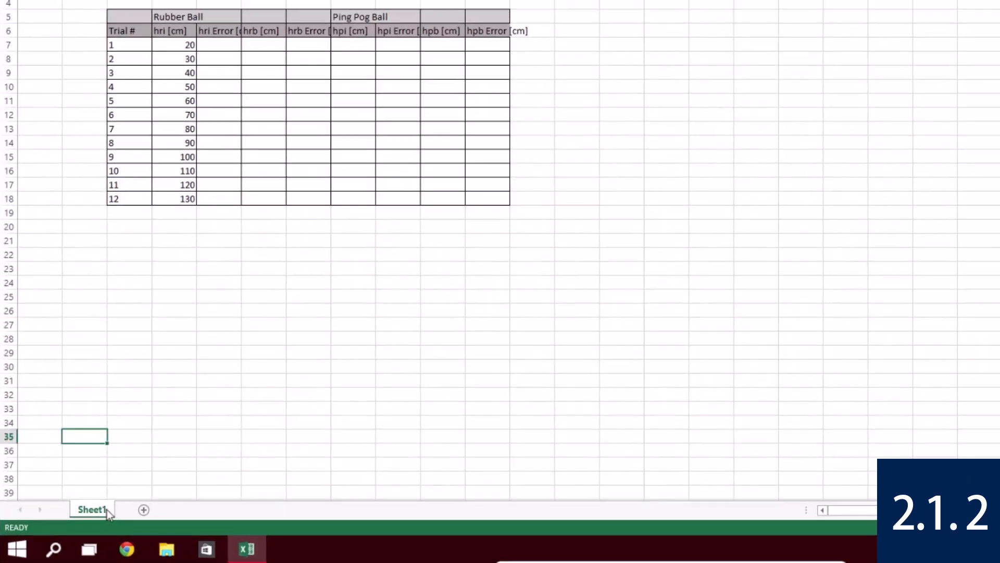
Rename the worksheet Sheet1 as Super Ball Data.
{"action": "double_click", "coordinate": [107, 508]}
{"action": "type", "text": "Super Ball Data"}
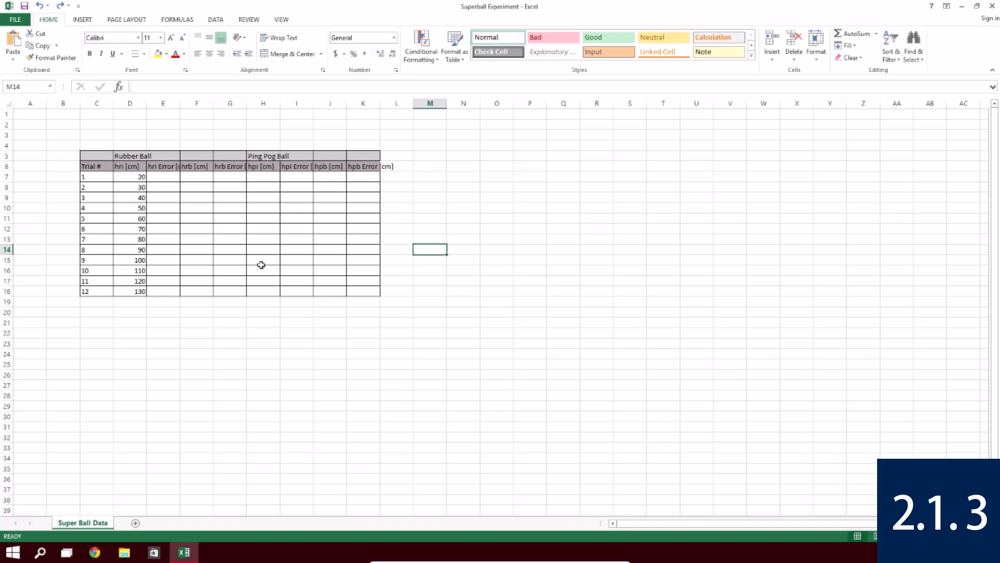
Format the letters "ri" in the hri [cm] heading in cell D6 as subscript.
{"action": "left_click", "coordinate": [139, 168]}
{"action": "left_click", "coordinate": [141, 85]}
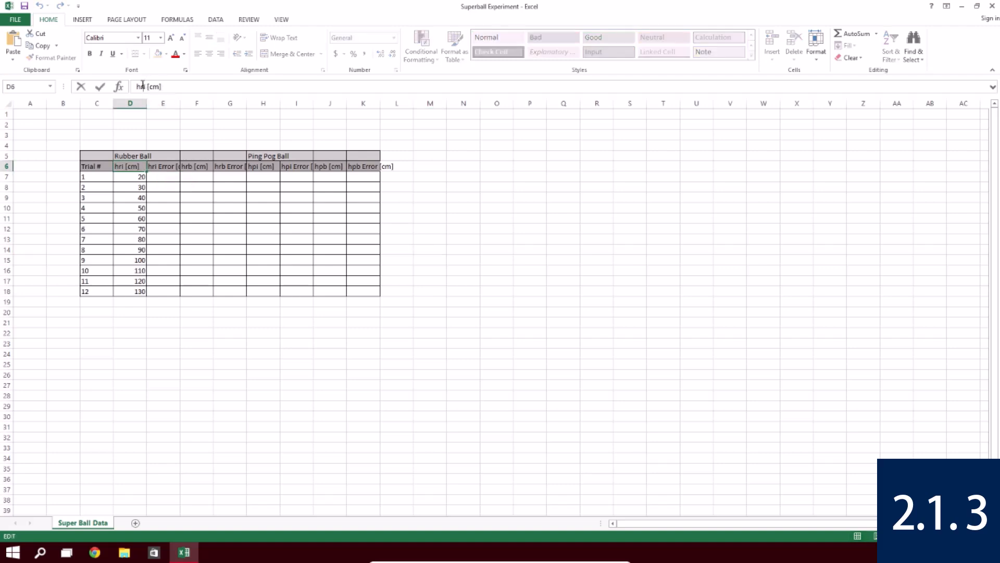
{"action": "left_click_drag", "start_coordinate": [140, 86], "coordinate": [145, 86]}
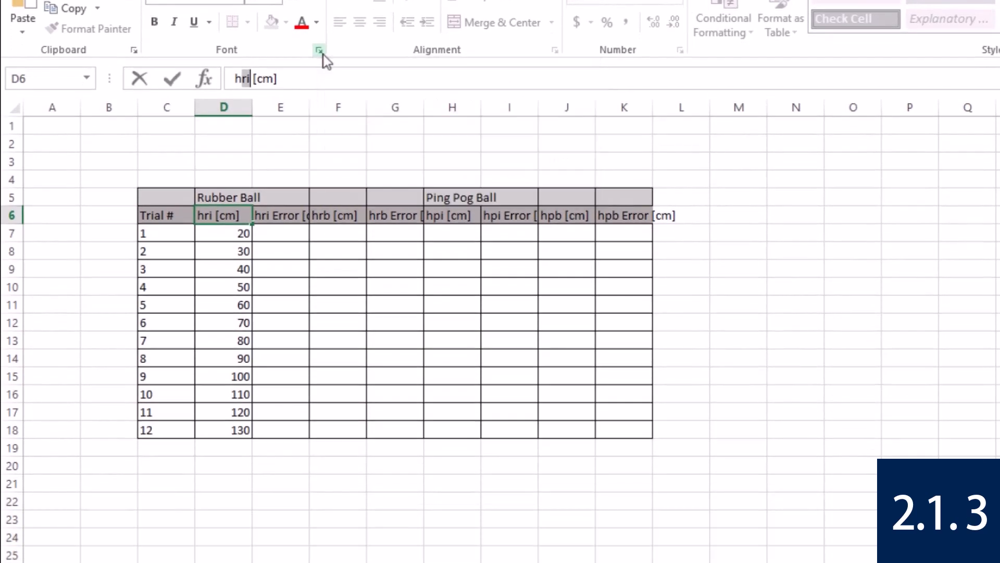
{"action": "left_click", "coordinate": [319, 120]}
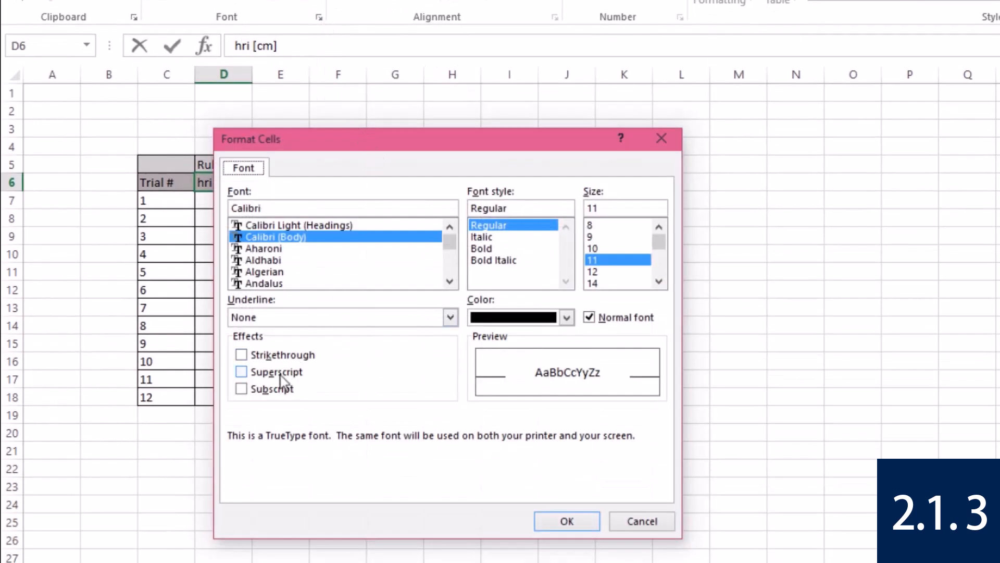
{"action": "left_click", "coordinate": [240, 372]}
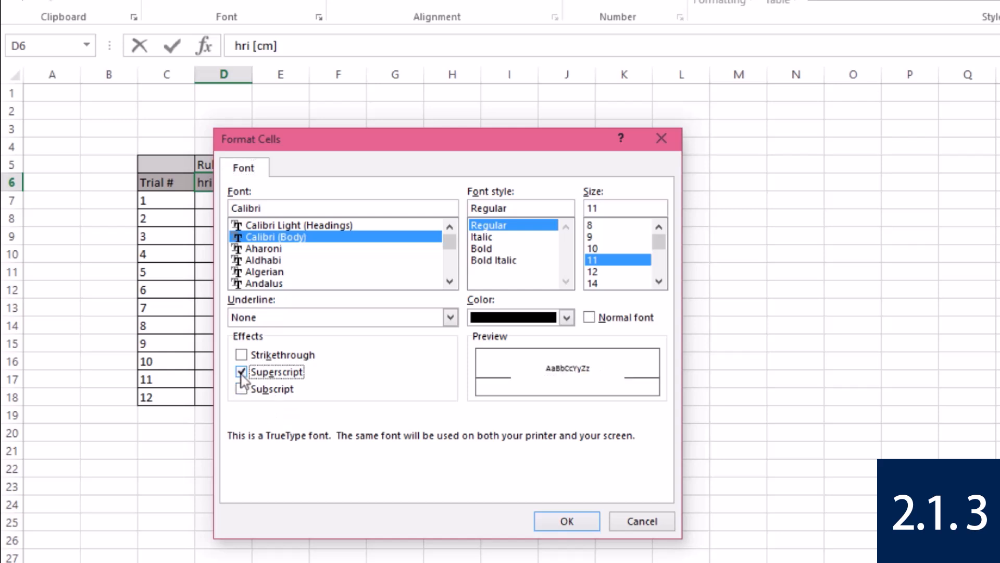
{"action": "left_click", "coordinate": [241, 389]}
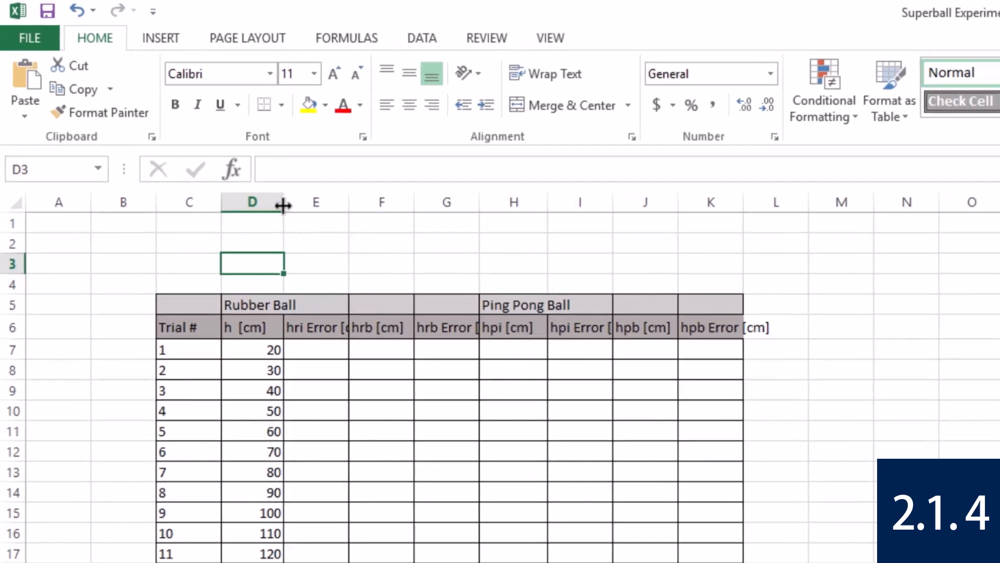
Widen column D to fit the Rubber Ball heading and autofit column H to the Ping Pong Ball heading.
{"action": "left_click_drag", "start_coordinate": [283, 205], "coordinate": [305, 207]}
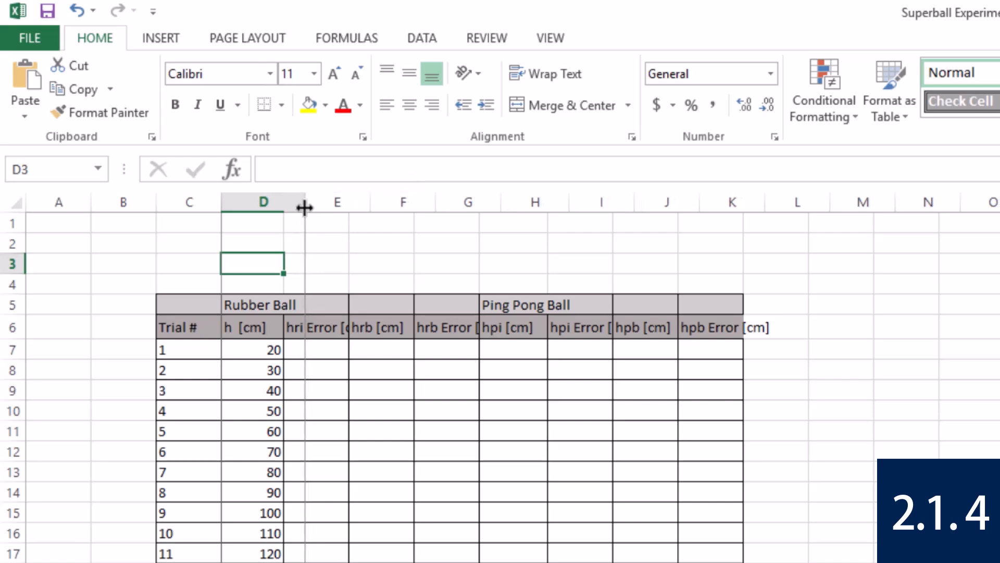
{"action": "double_click", "coordinate": [569, 203]}
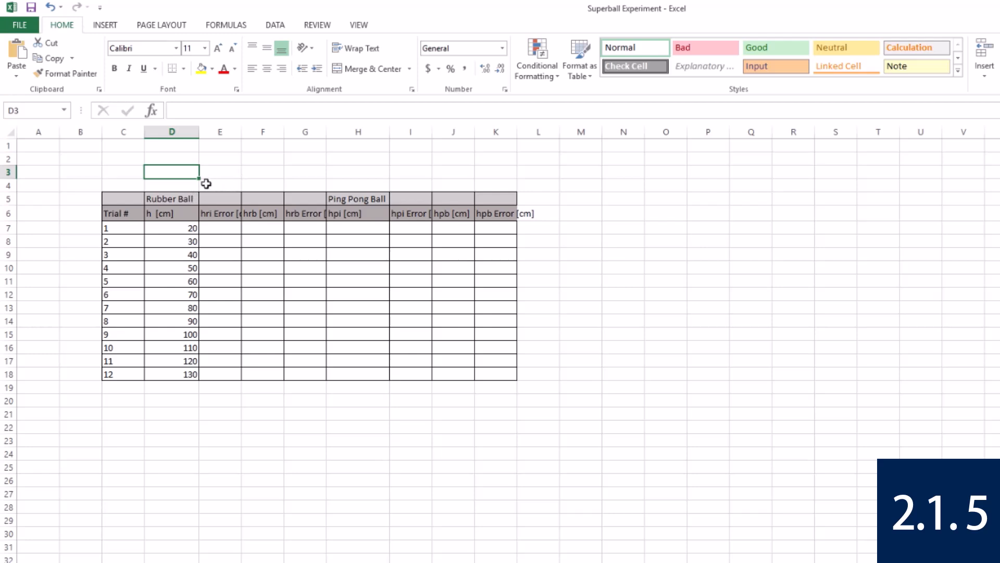
Merge and center the Rubber Ball heading across D5:G5 and the Ping Pong Ball heading across H5:K5.
{"action": "left_click_drag", "start_coordinate": [186, 196], "coordinate": [320, 199]}
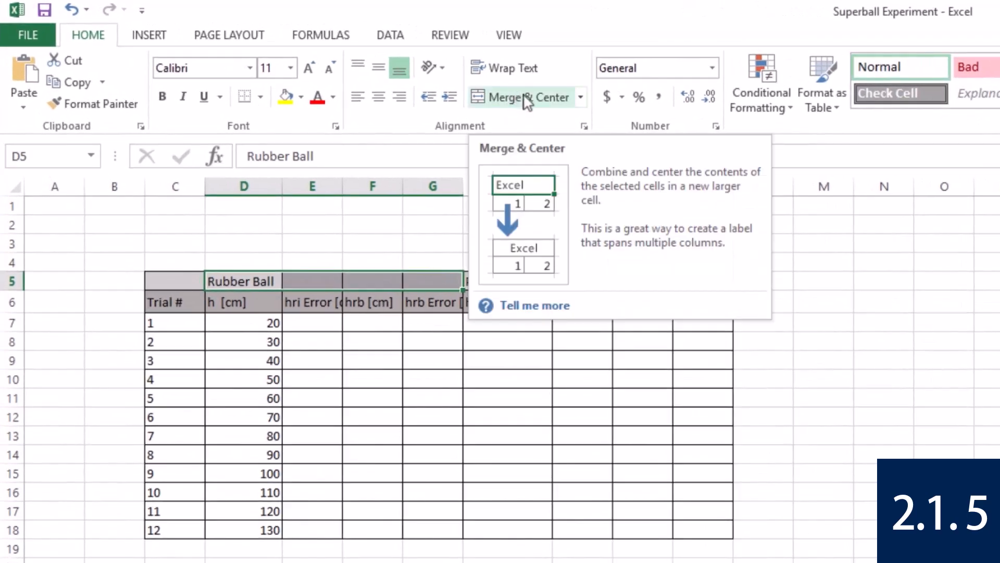
{"action": "left_click", "coordinate": [528, 102]}
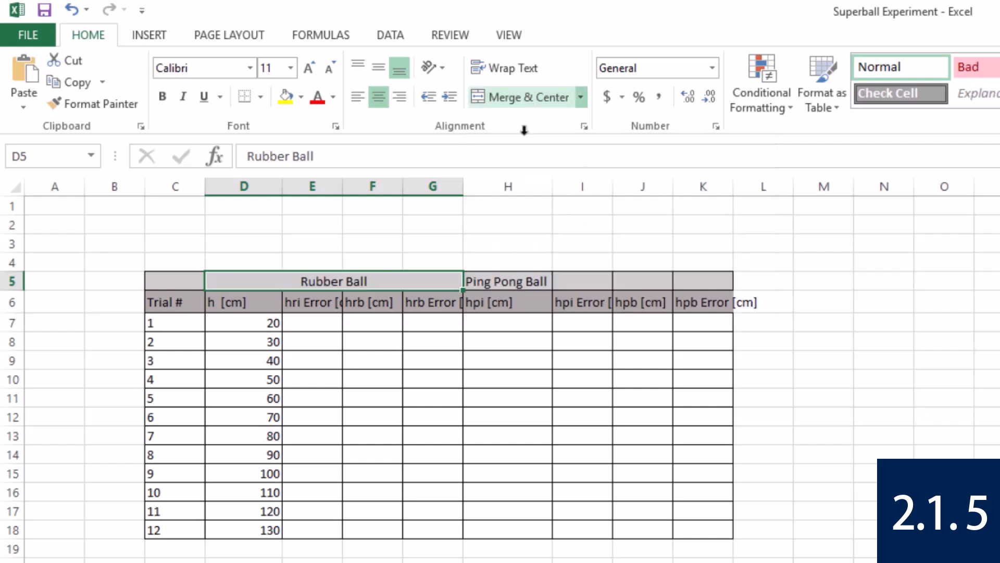
{"action": "left_click_drag", "start_coordinate": [520, 279], "coordinate": [704, 282]}
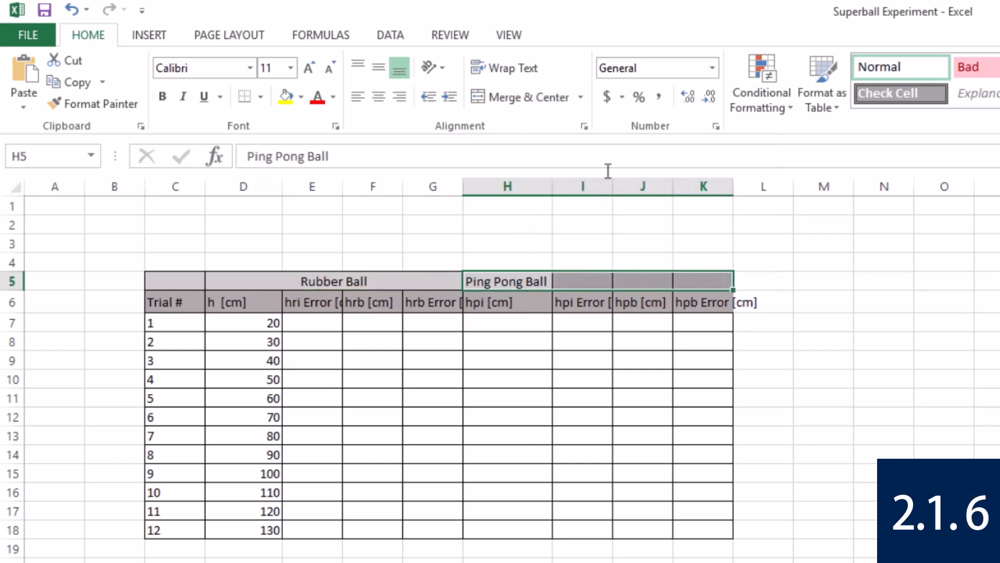
{"action": "left_click", "coordinate": [547, 98]}
{"action": "left_click", "coordinate": [446, 223]}
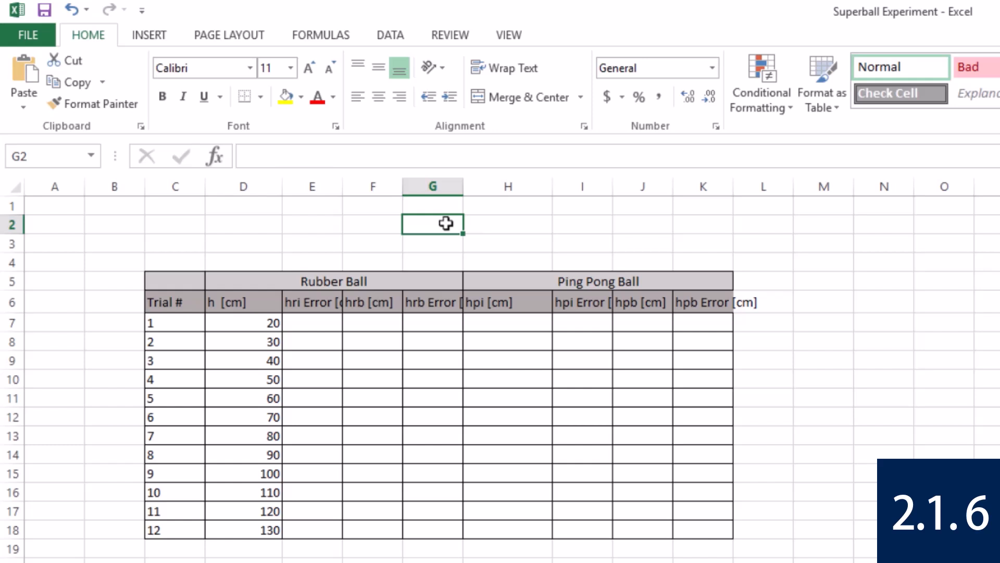
Wrap the text of the hri Error [cm] heading in cell E6.
{"action": "left_click", "coordinate": [331, 301]}
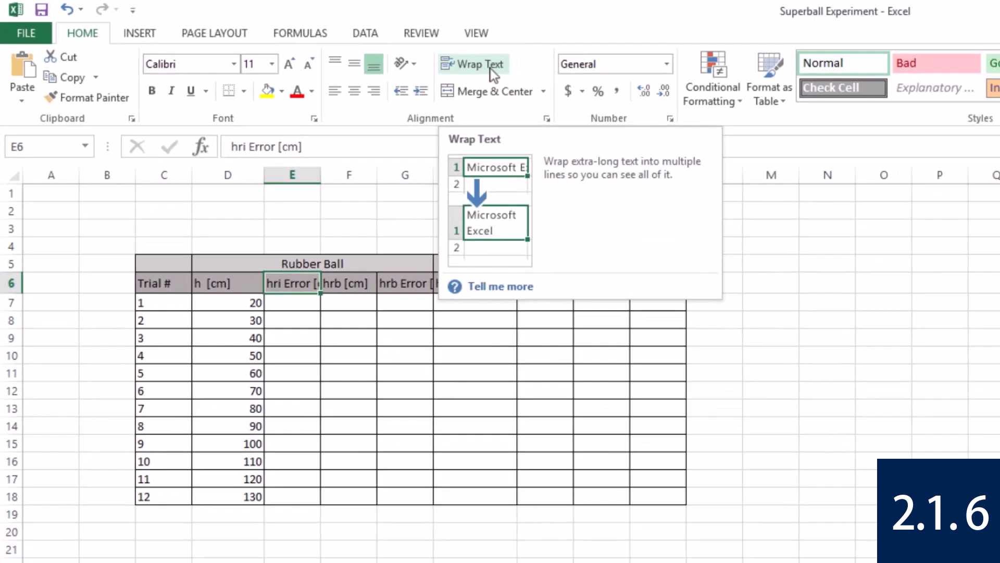
{"action": "left_click", "coordinate": [526, 74]}
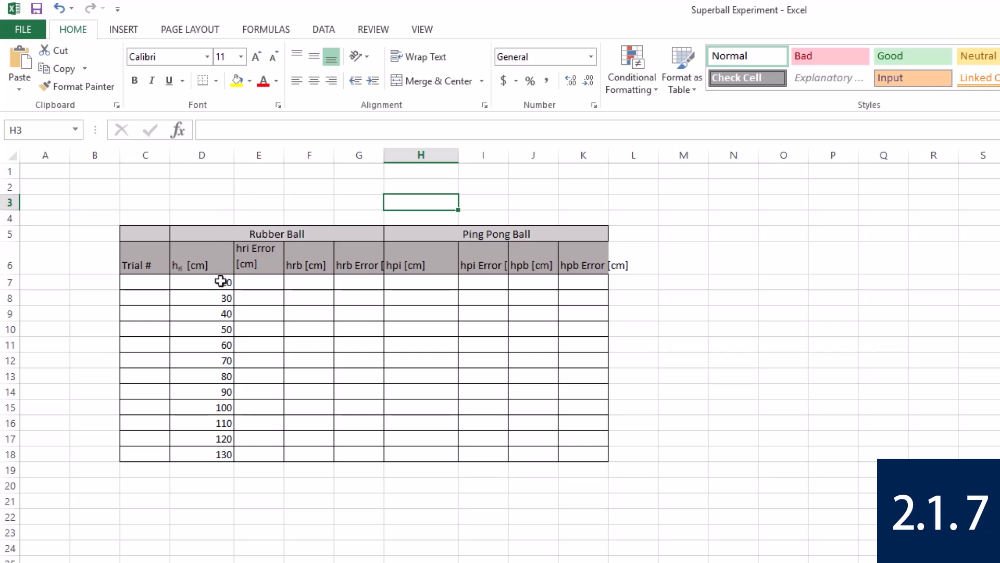
Apply the General number format to the first hri height in cell D7.
{"action": "left_click", "coordinate": [205, 281]}
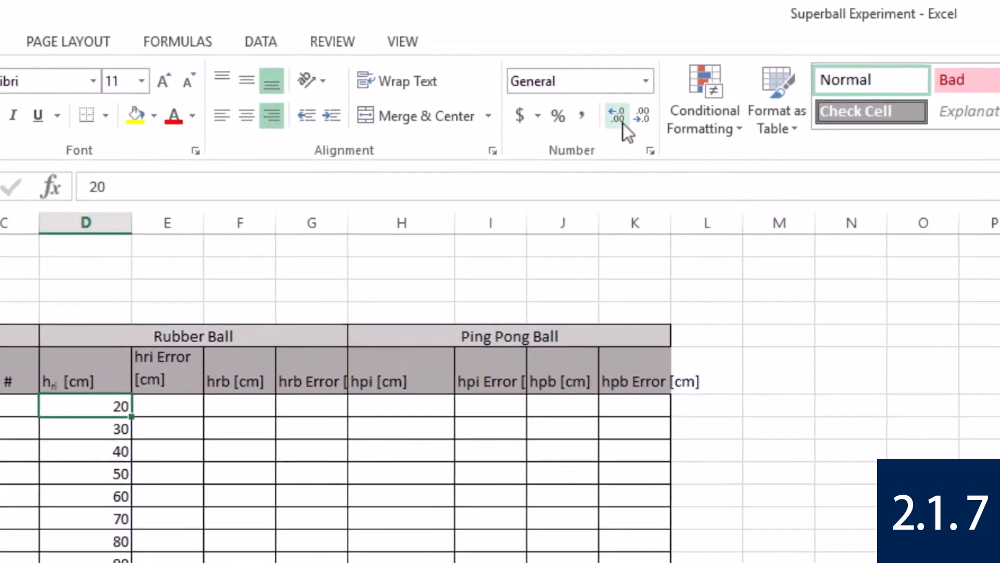
{"action": "left_click", "coordinate": [644, 81]}
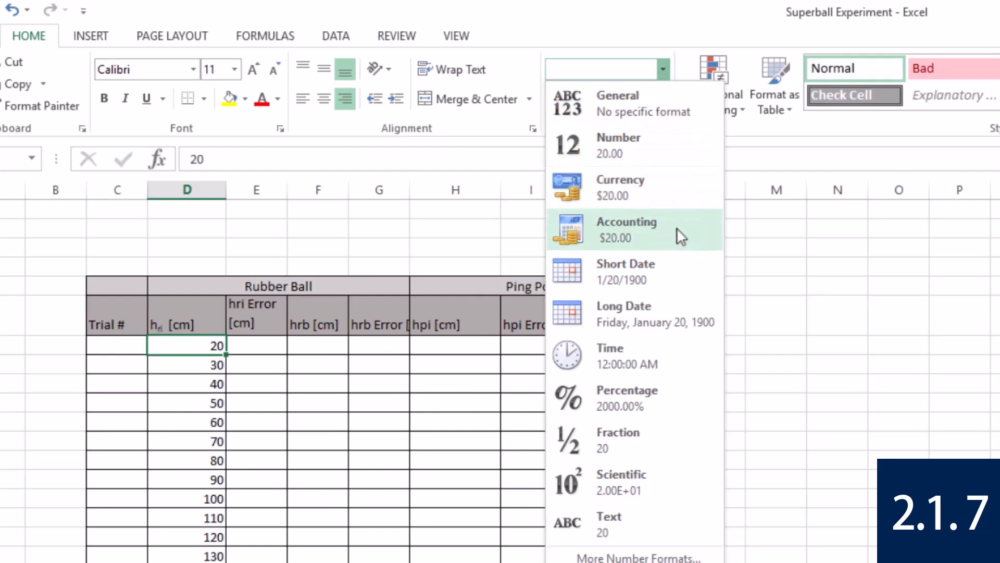
{"action": "left_click", "coordinate": [643, 103]}
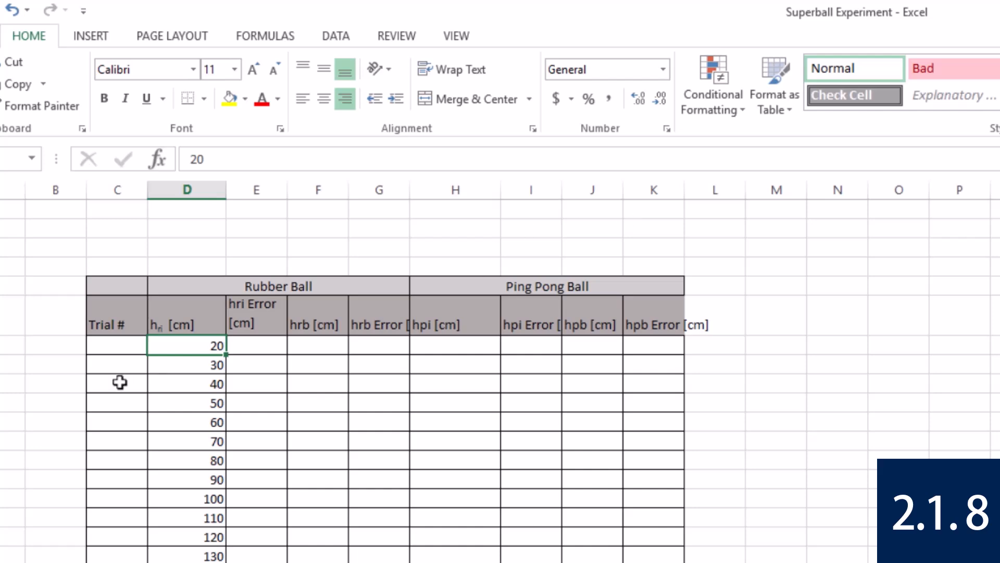
Enter 0.5 as the first hri error in cell E7 and display it with one decimal place.
{"action": "left_click", "coordinate": [273, 341]}
{"action": "type", "text": "0.5"}
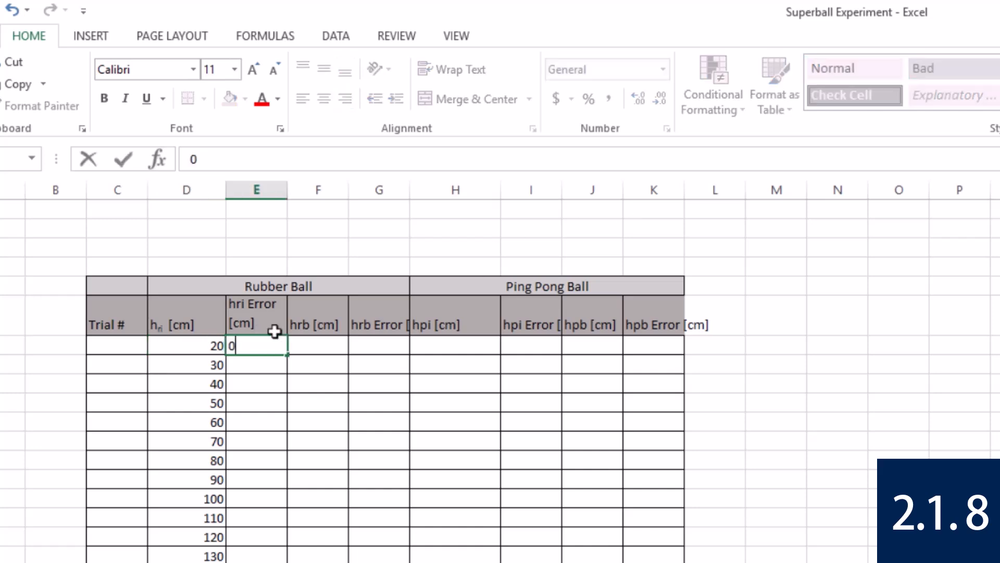
{"action": "left_click", "coordinate": [321, 344]}
{"action": "left_click", "coordinate": [274, 345]}
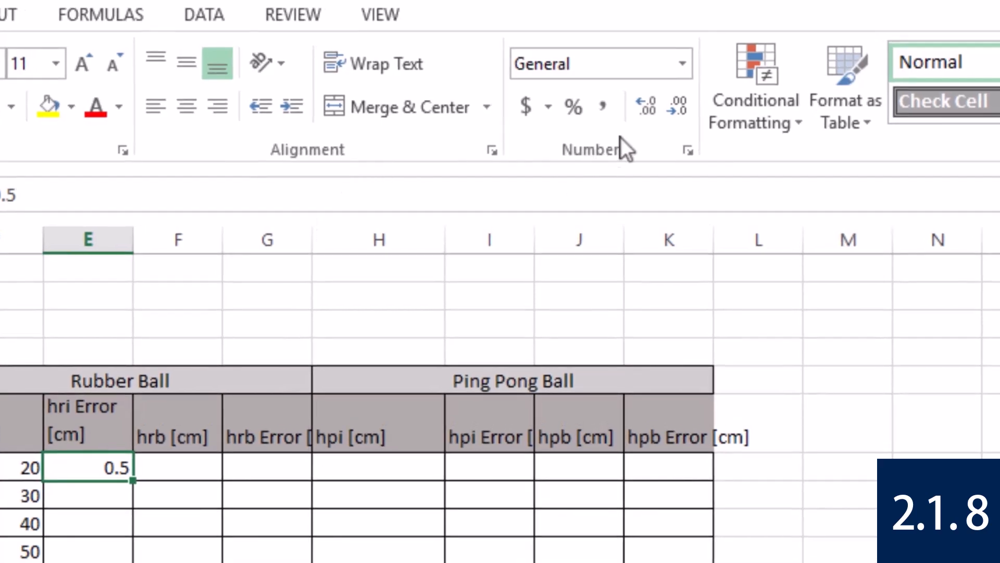
{"action": "left_click", "coordinate": [688, 108]}
{"action": "left_click", "coordinate": [646, 105]}
{"action": "left_click", "coordinate": [646, 105]}
{"action": "left_click", "coordinate": [671, 105]}
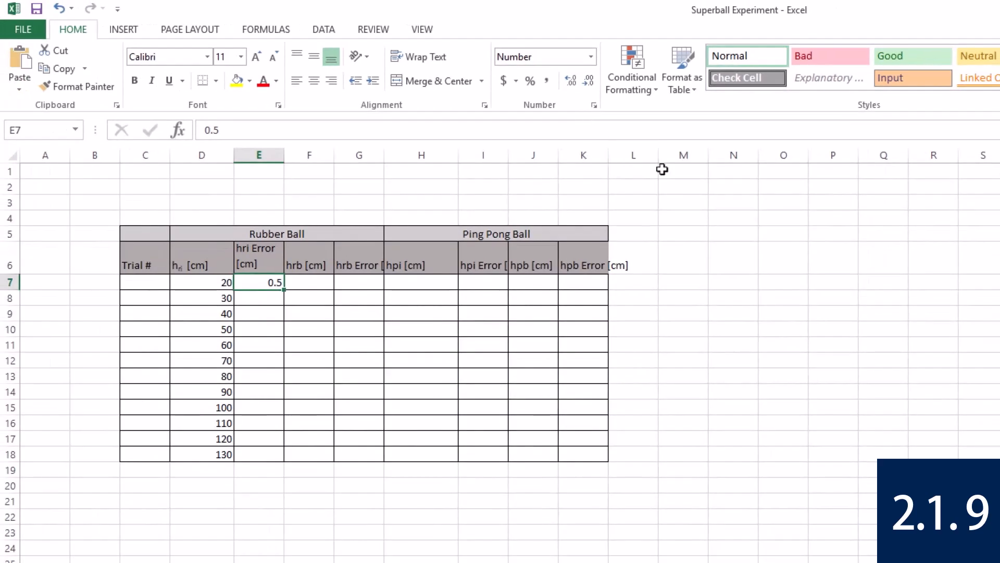
Enter the trial numbers 1, 2 and 3 in cells C7 to C9.
{"action": "left_click", "coordinate": [135, 283]}
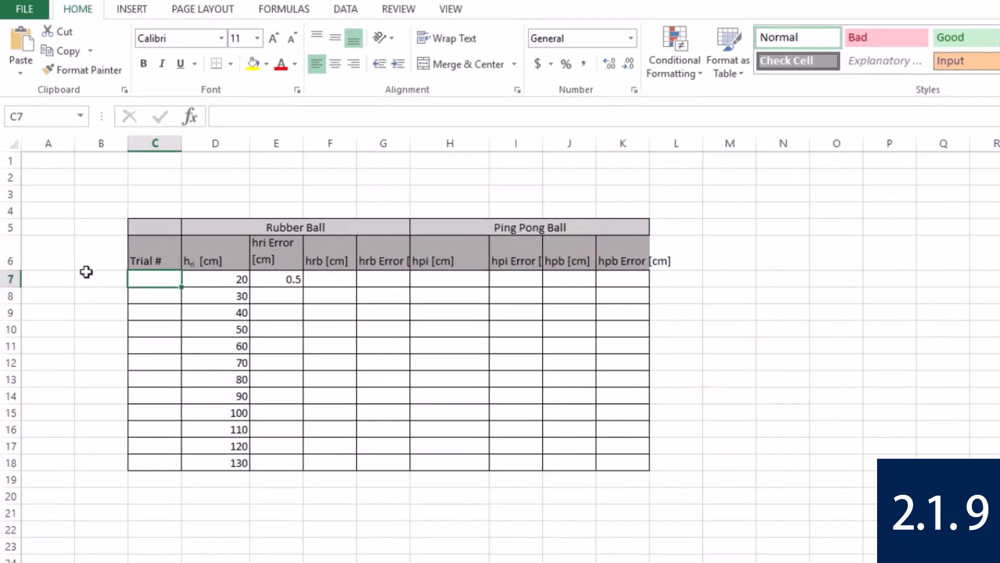
{"action": "type", "text": "1"}
{"action": "key", "text": "Return"}
{"action": "type", "text": "2"}
{"action": "key", "text": "Return"}
{"action": "type", "text": "3"}
{"action": "key", "text": "Return"}
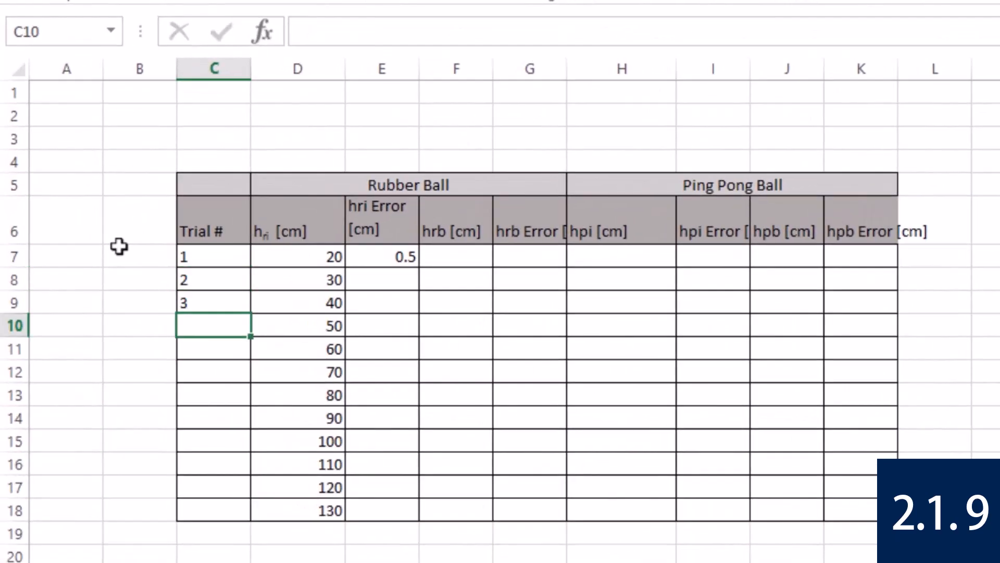
AutoFill the trial number series from C7:C9 down to 12 in cell C18.
{"action": "left_click_drag", "start_coordinate": [230, 300], "coordinate": [230, 302]}
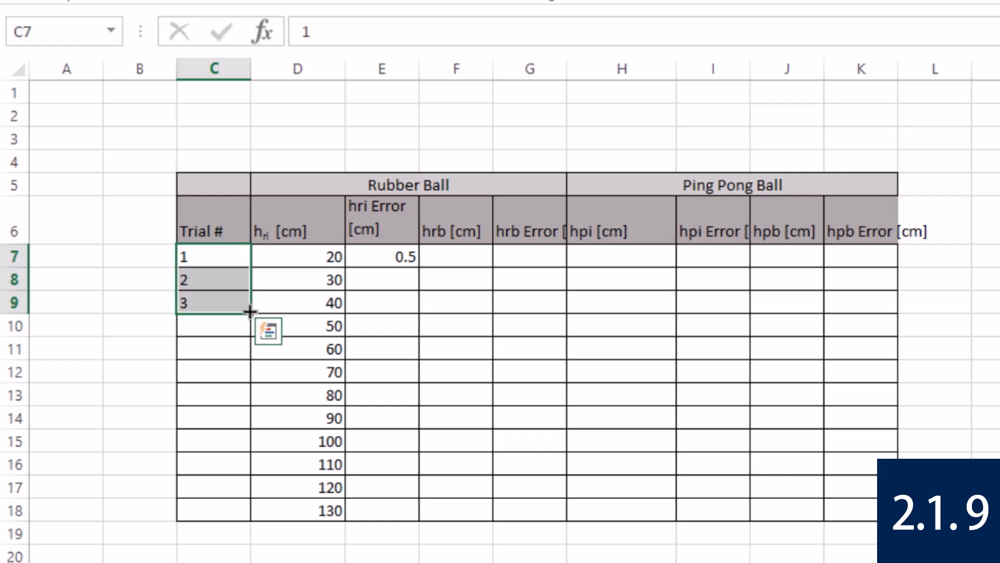
{"action": "left_click_drag", "start_coordinate": [250, 312], "coordinate": [246, 520]}
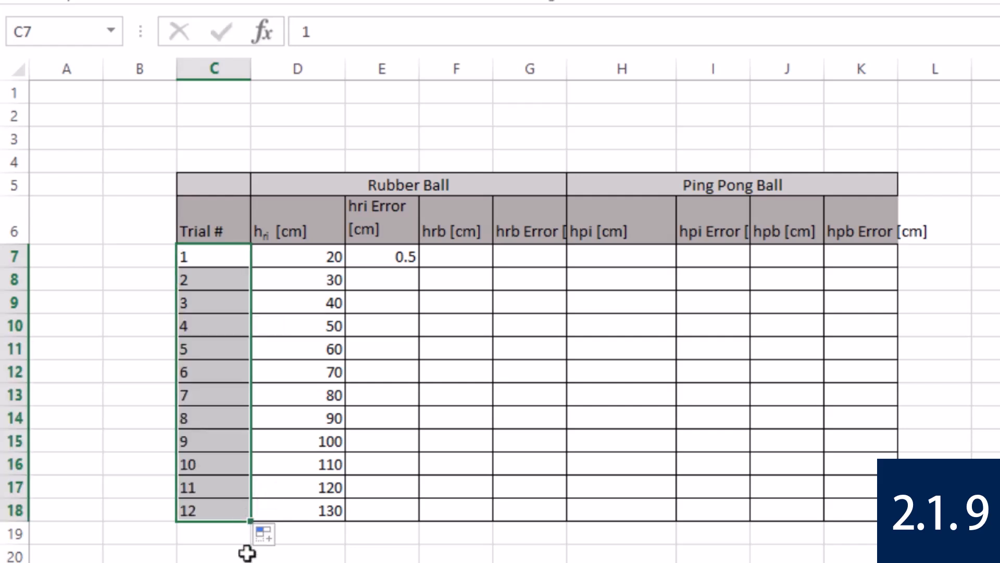
{"action": "left_click", "coordinate": [220, 552]}
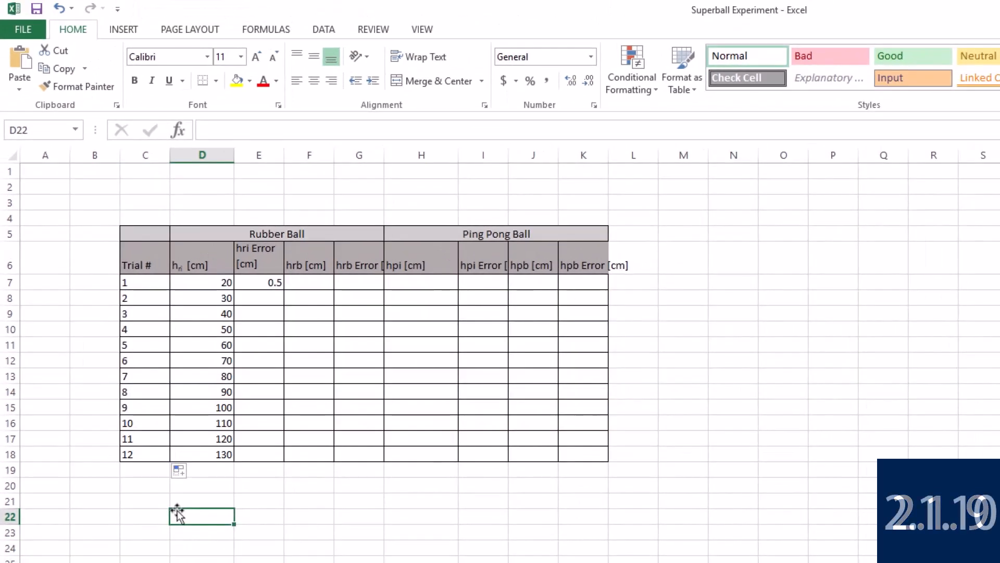
{"action": "left_click", "coordinate": [259, 189]}
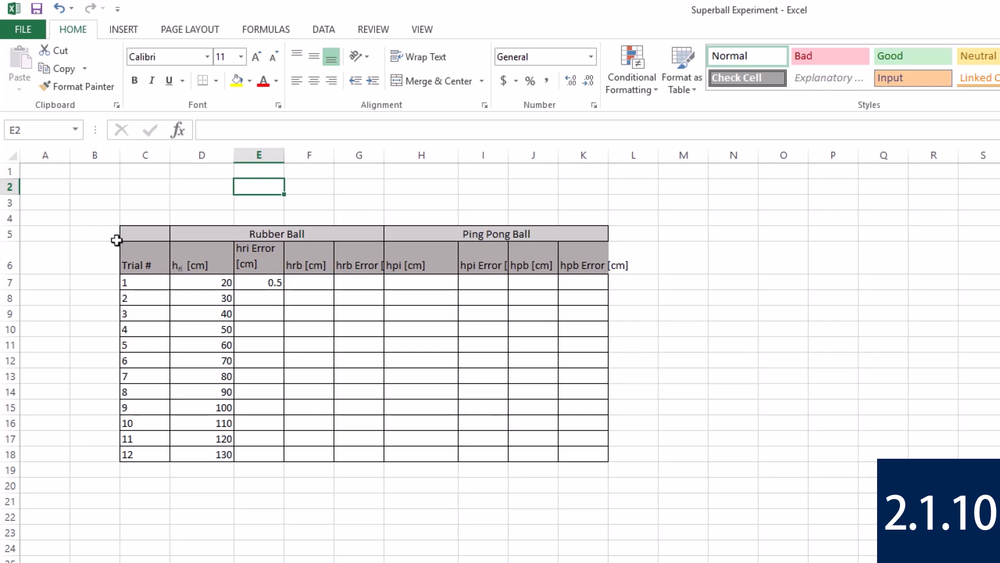
Set up a custom sort of the trial column C6:C18 by Trial # on values, ordered smallest to largest.
{"action": "left_click_drag", "start_coordinate": [143, 250], "coordinate": [140, 454]}
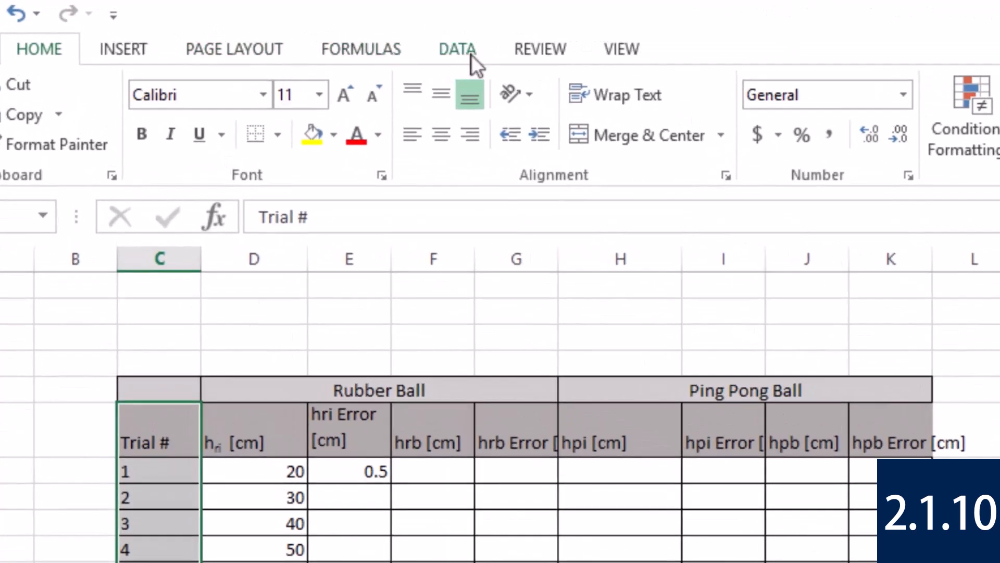
{"action": "left_click", "coordinate": [471, 54]}
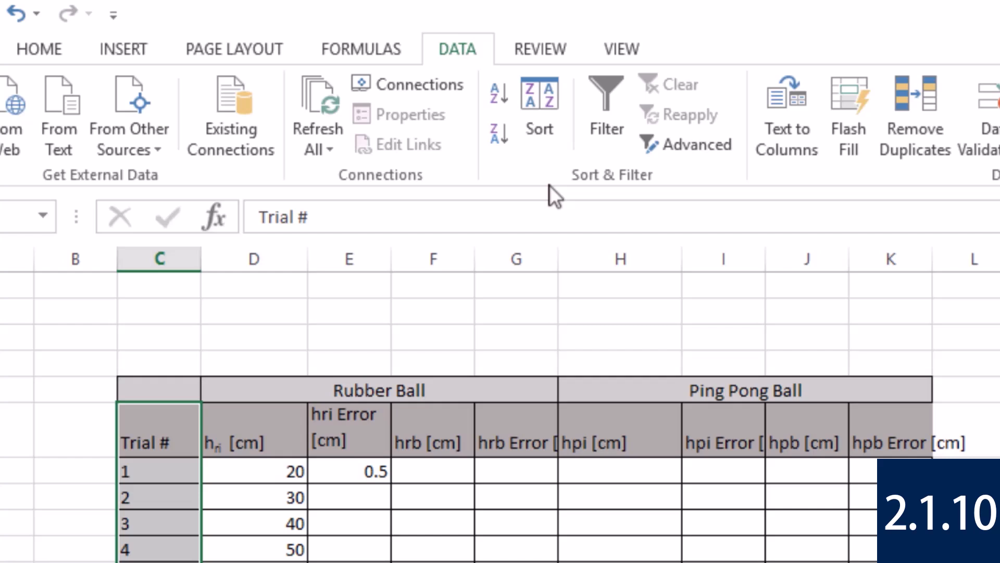
{"action": "left_click", "coordinate": [549, 107]}
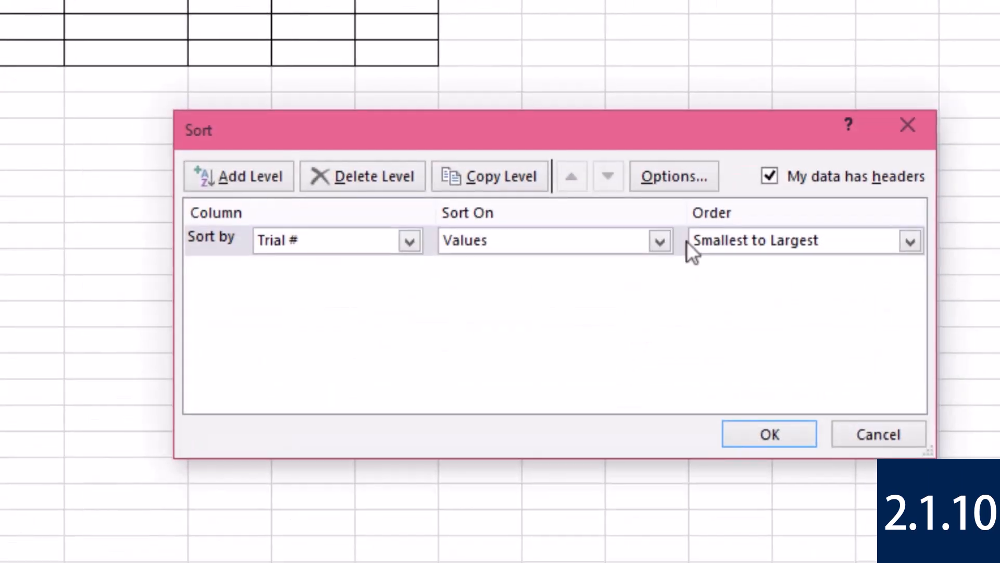
{"action": "left_click", "coordinate": [756, 240]}
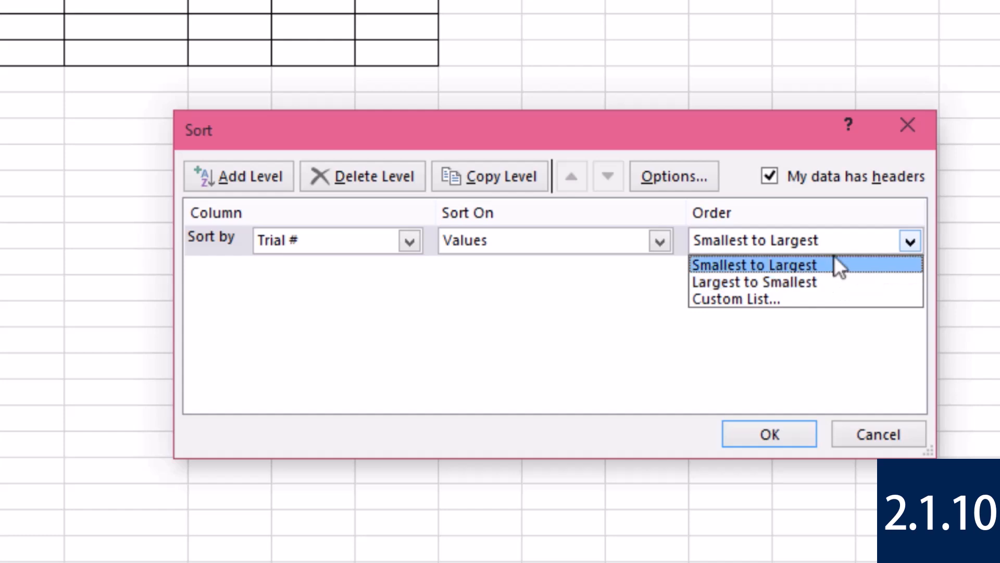
{"action": "left_click", "coordinate": [838, 265]}
{"action": "left_click", "coordinate": [636, 242]}
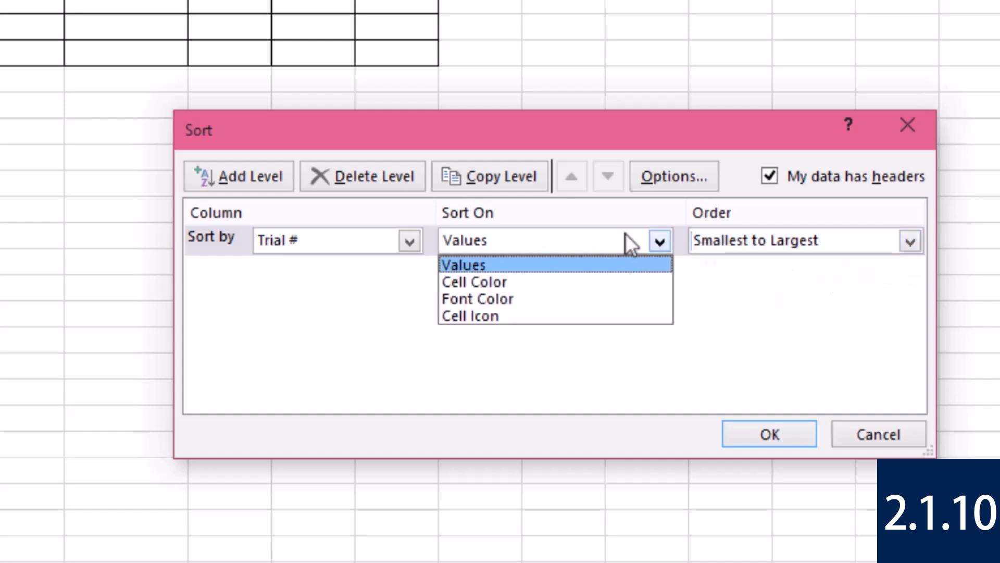
{"action": "left_click", "coordinate": [625, 237]}
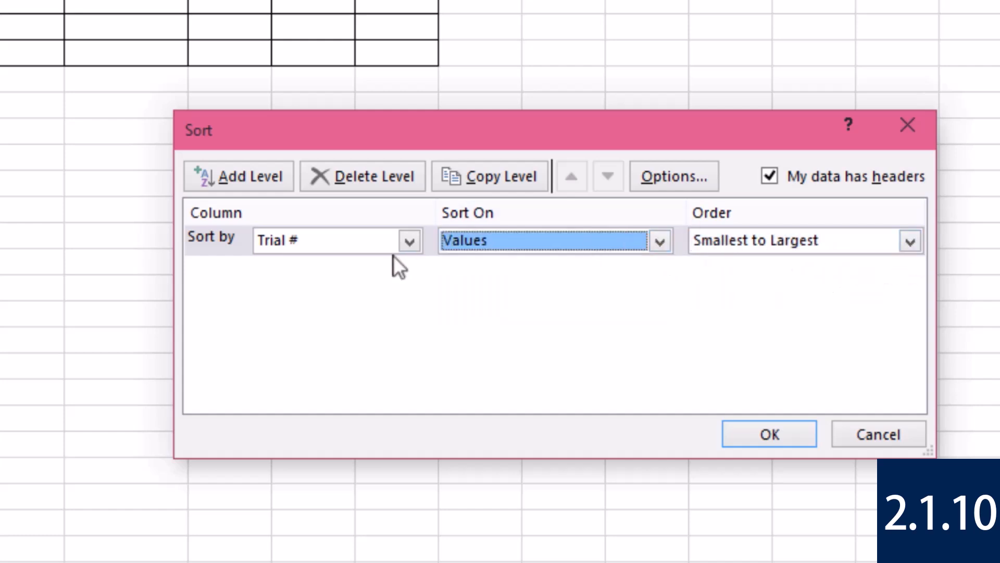
Make the Trial # sort case sensitive and apply the sort.
{"action": "left_click", "coordinate": [683, 180]}
{"action": "left_click", "coordinate": [479, 224]}
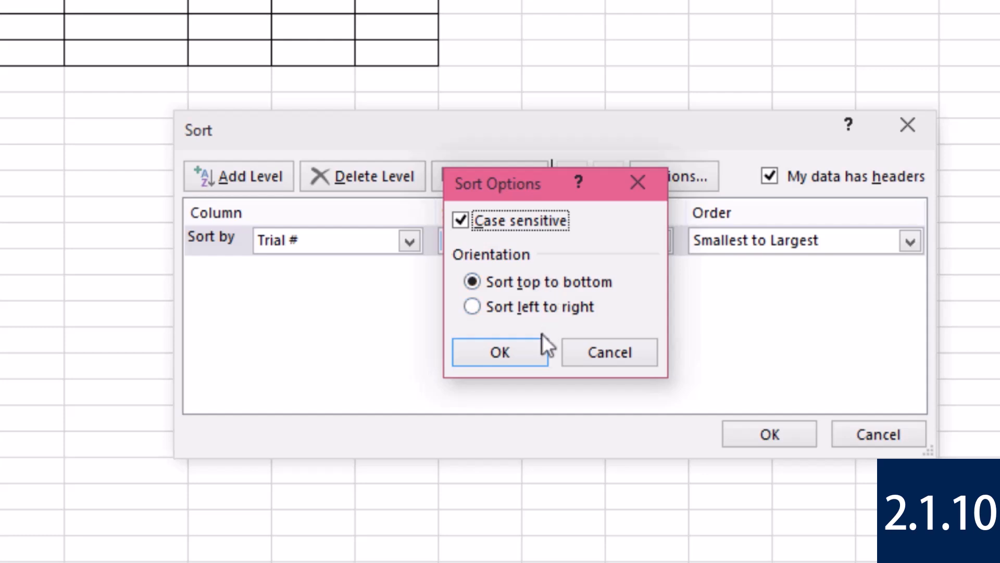
{"action": "left_click", "coordinate": [533, 347]}
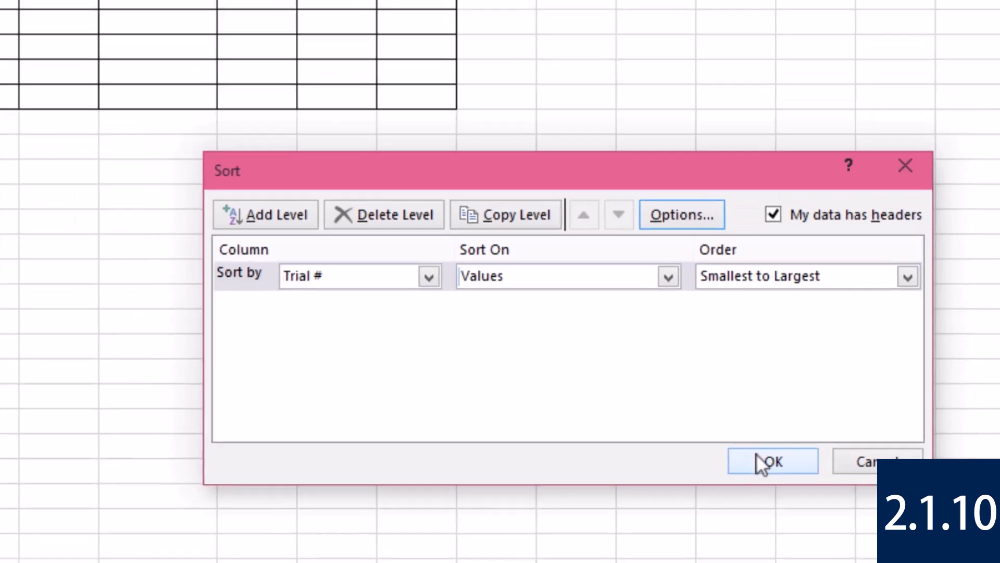
{"action": "left_click", "coordinate": [751, 426]}
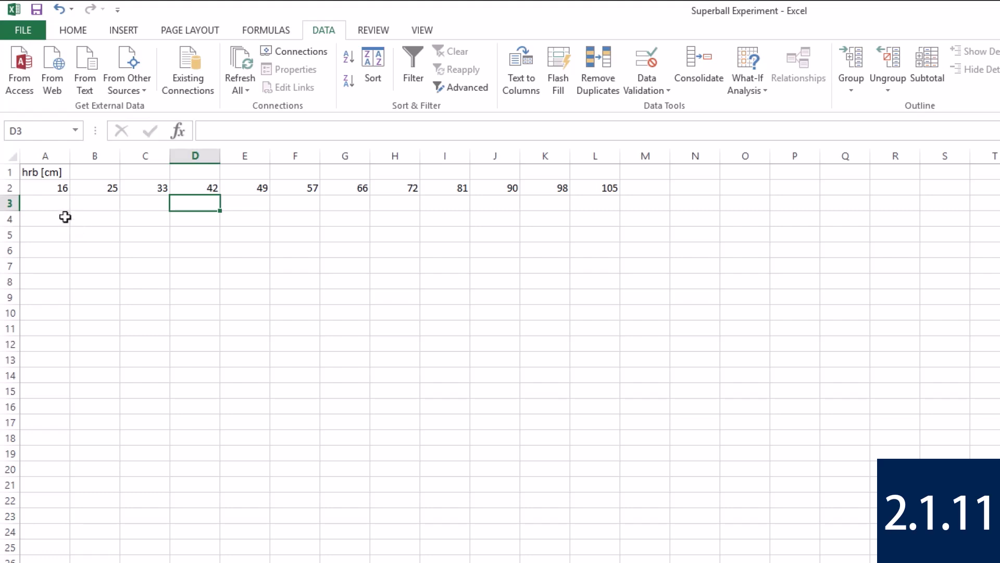
Copy the row of hrb values in A2:L2 and bring up the paste options for cell F7 in the data table.
{"action": "left_click_drag", "start_coordinate": [58, 188], "coordinate": [612, 184]}
{"action": "key", "text": "ctrl+c"}
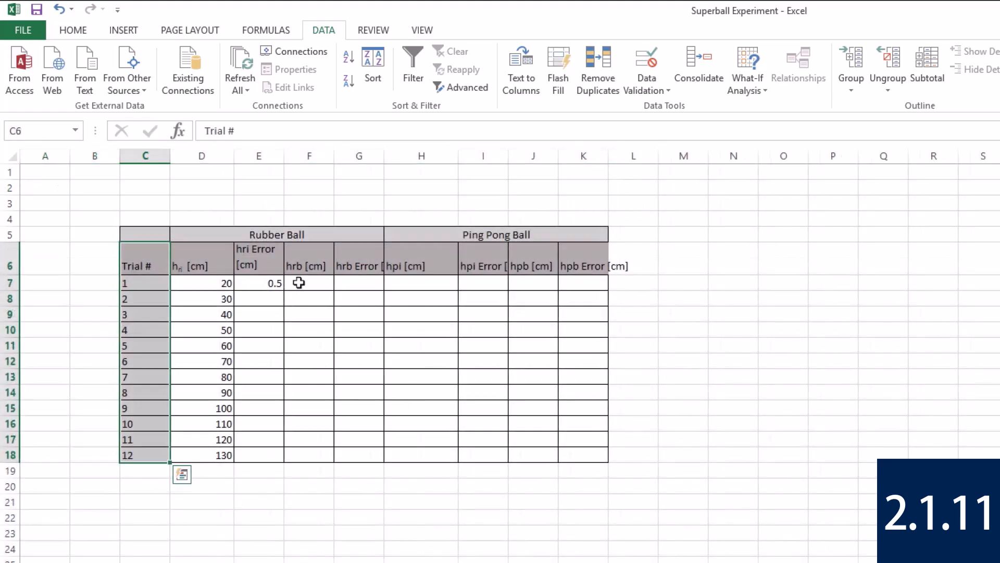
{"action": "left_click", "coordinate": [308, 280]}
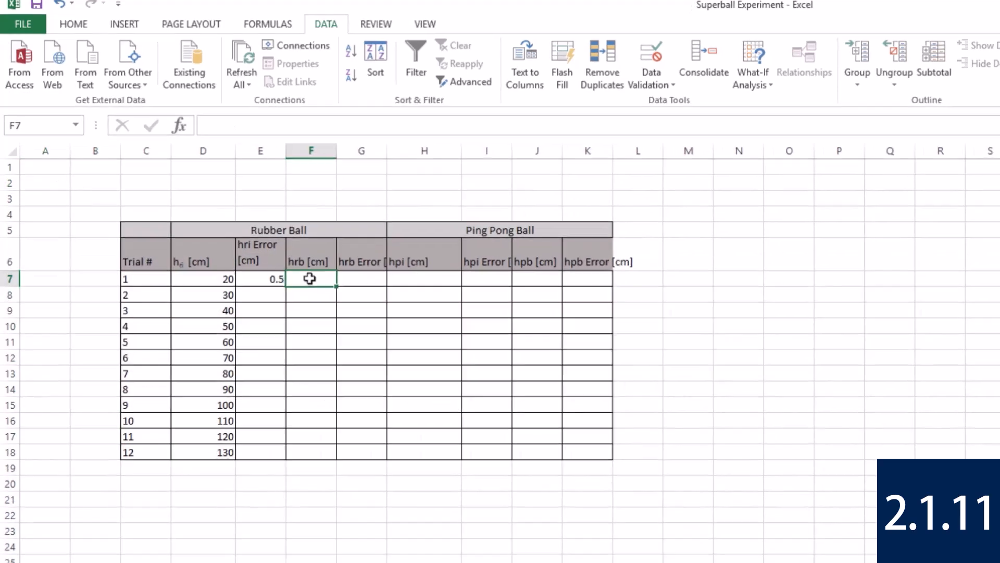
{"action": "right_click", "coordinate": [382, 160]}
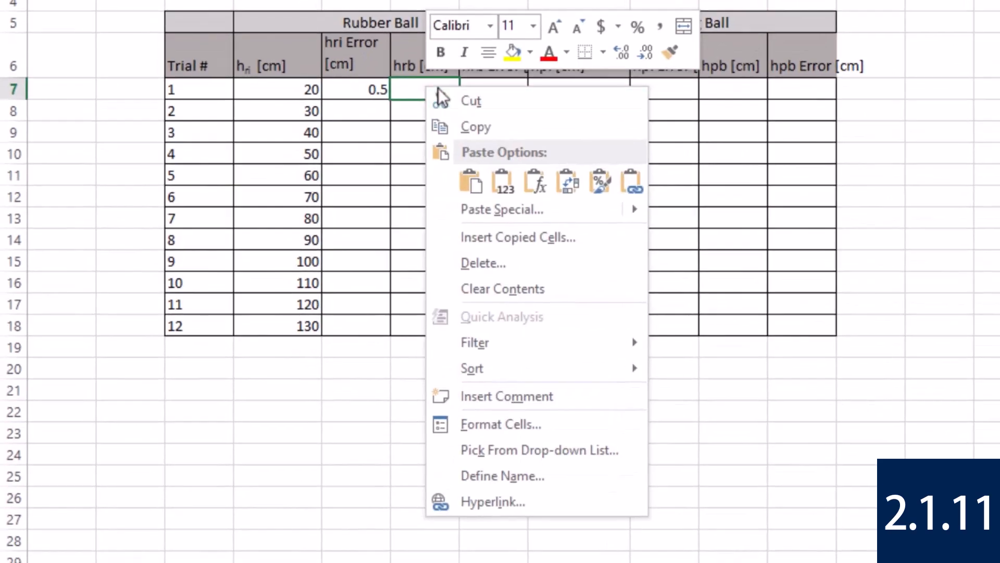